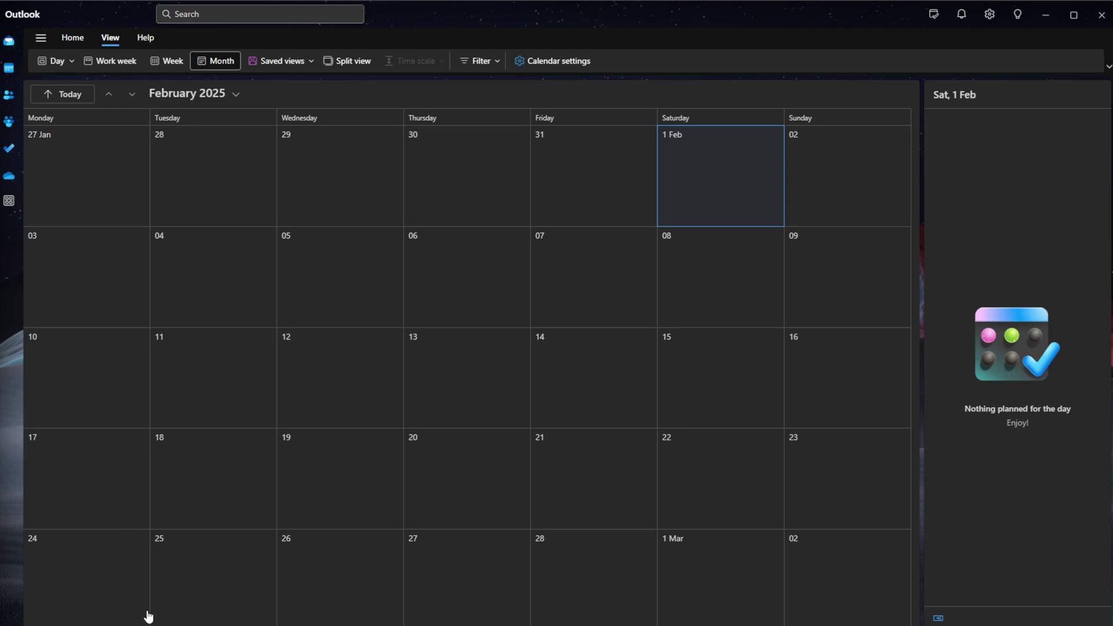
- Create a new calendar event on Monday 3 February 2025
click(96, 273)
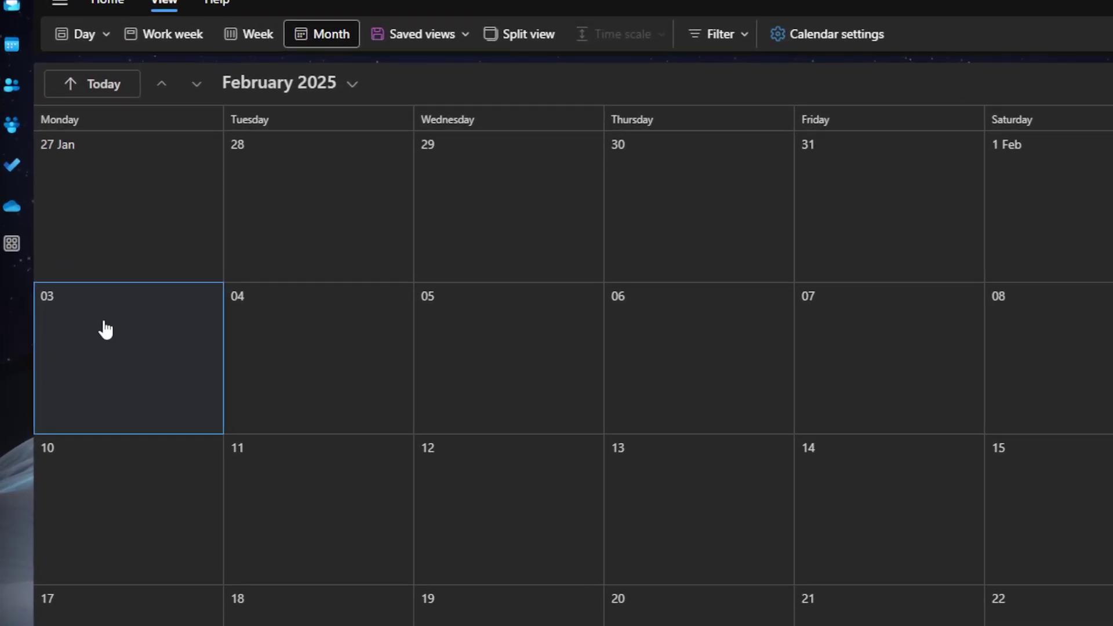
double_click(105, 329)
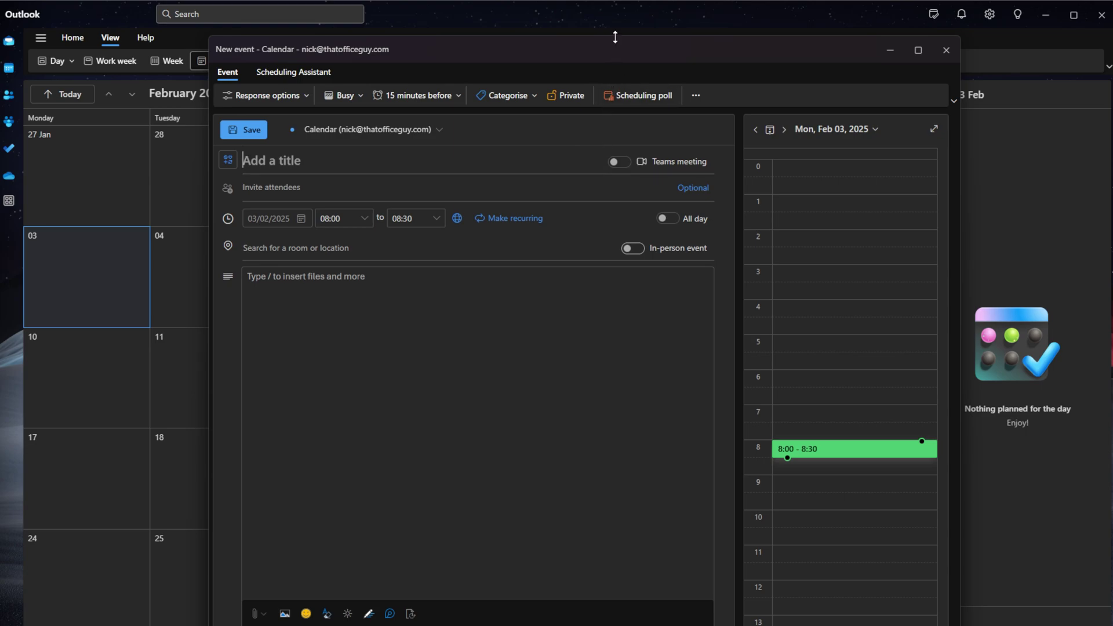
- Enlarge the event window, title it 'Test Meeting' and invite one suggested contact
drag(615, 37, 604, 57)
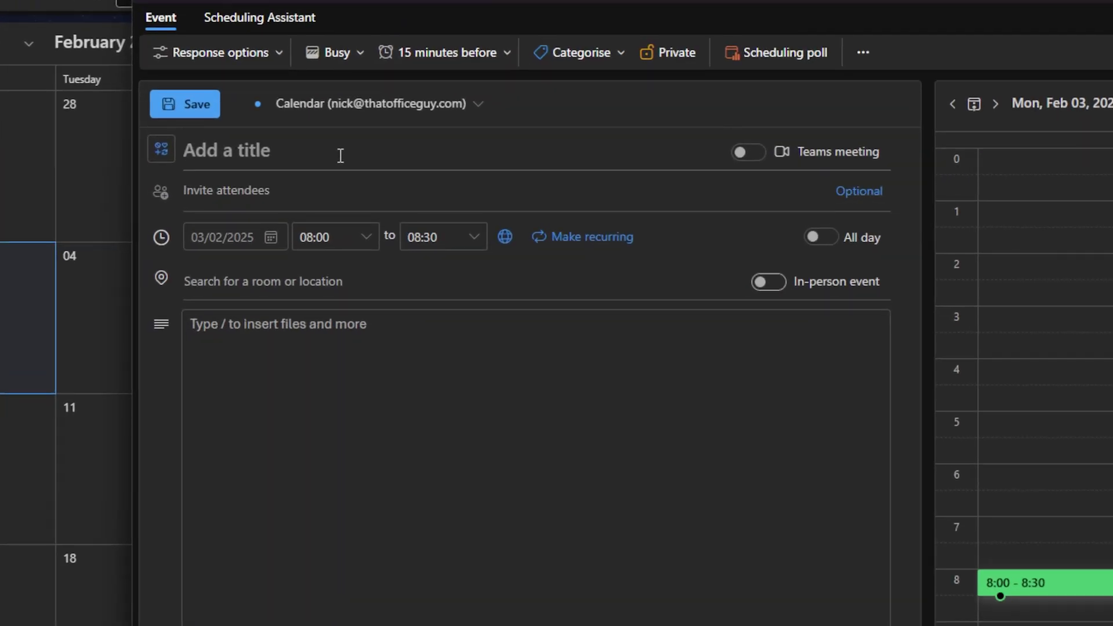
text(Test Meeting)
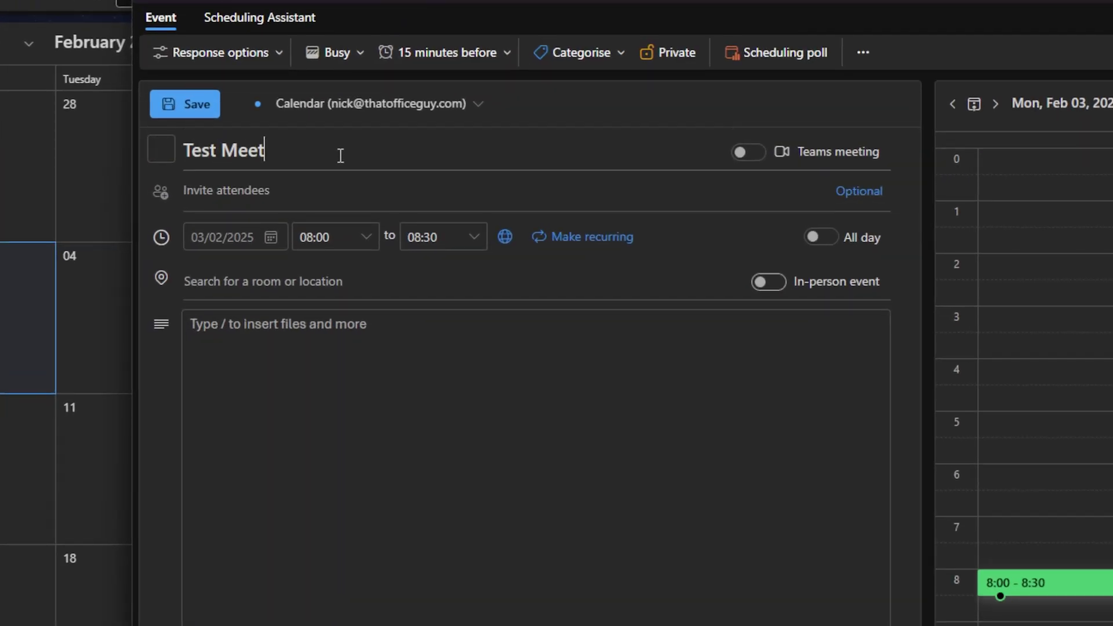
click(221, 191)
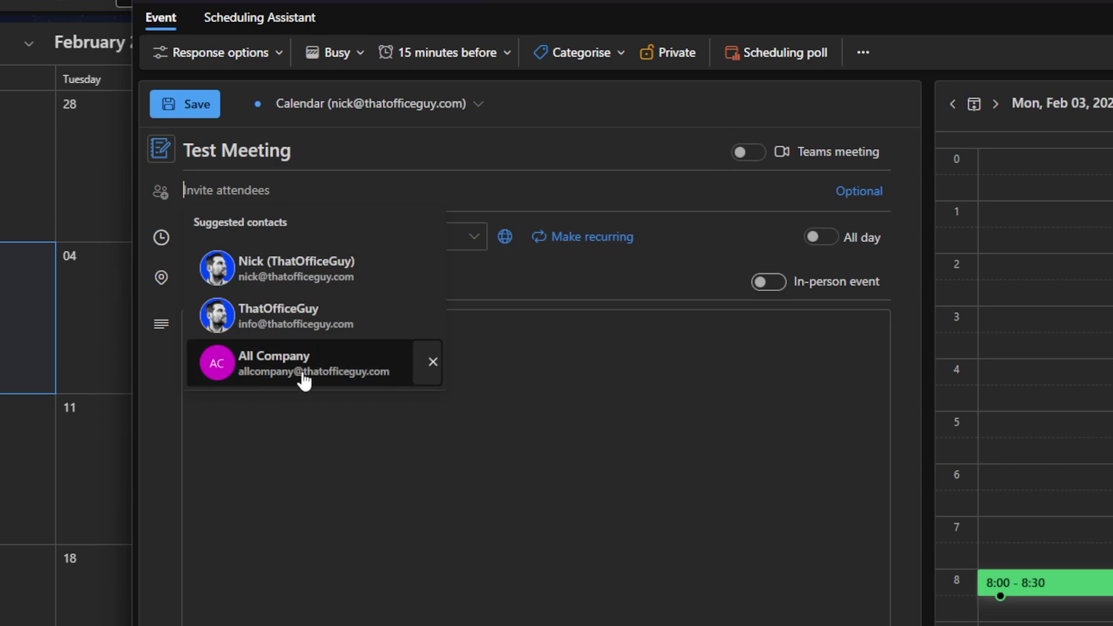
click(294, 320)
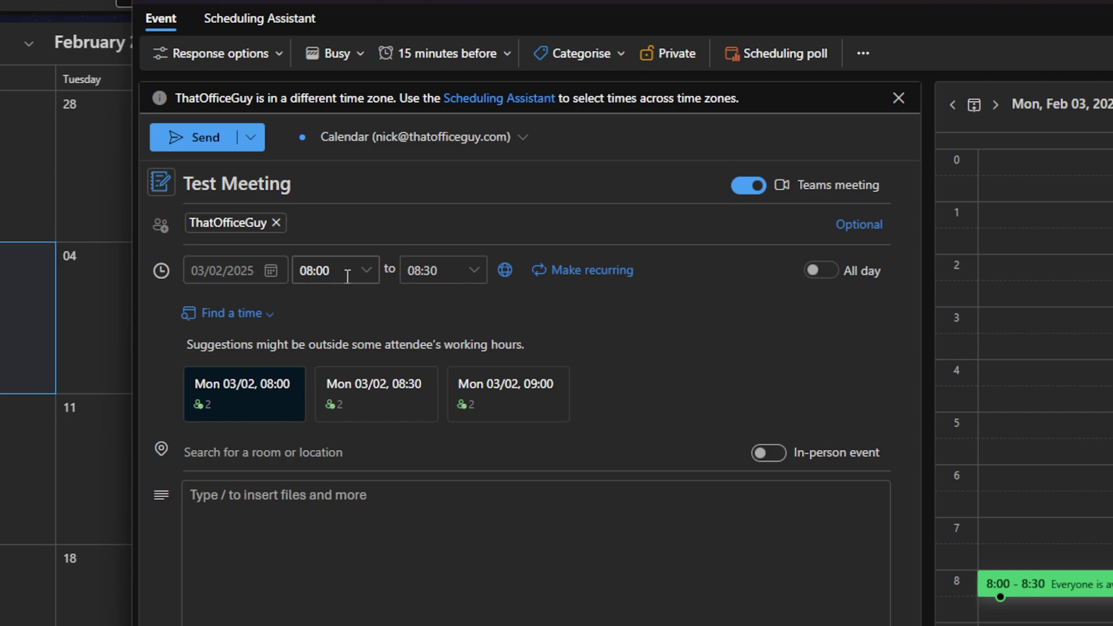
- Set the meeting to 09:00–09:30 and show the UTC+00:00 Dublin time zone
click(370, 277)
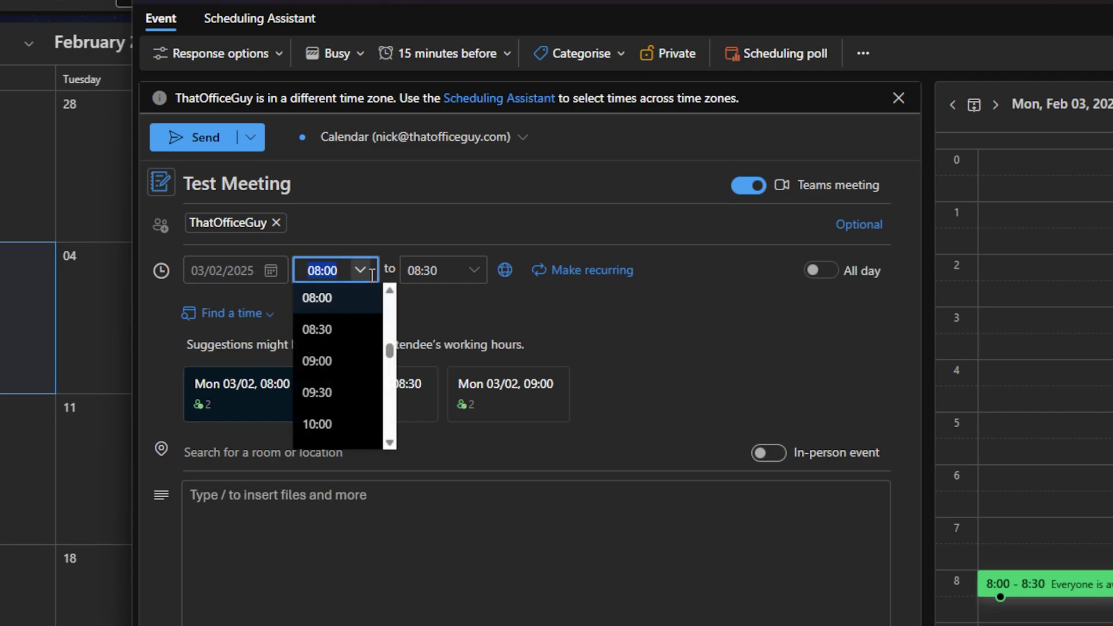
click(335, 359)
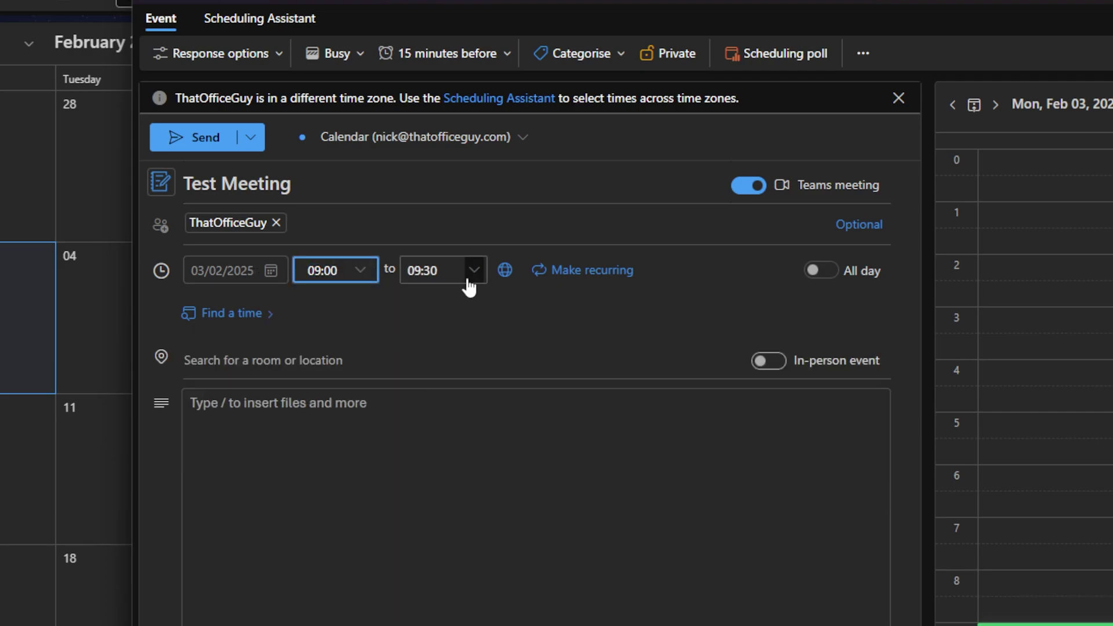
click(504, 272)
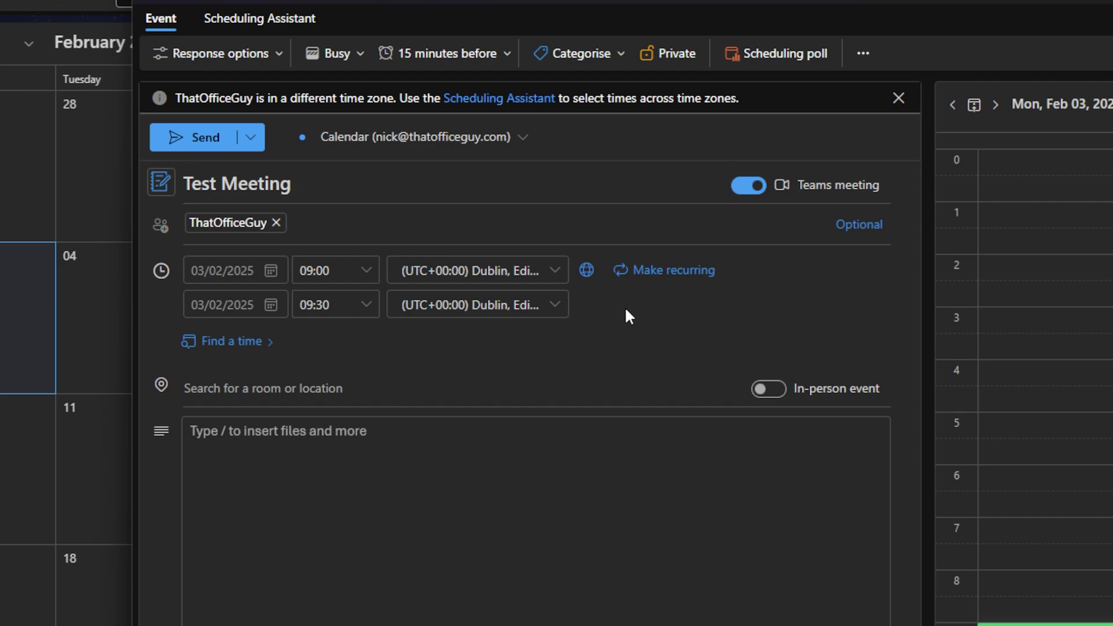
- Make the meeting repeat every 1 week on Monday through Friday, excluding weekends
click(644, 272)
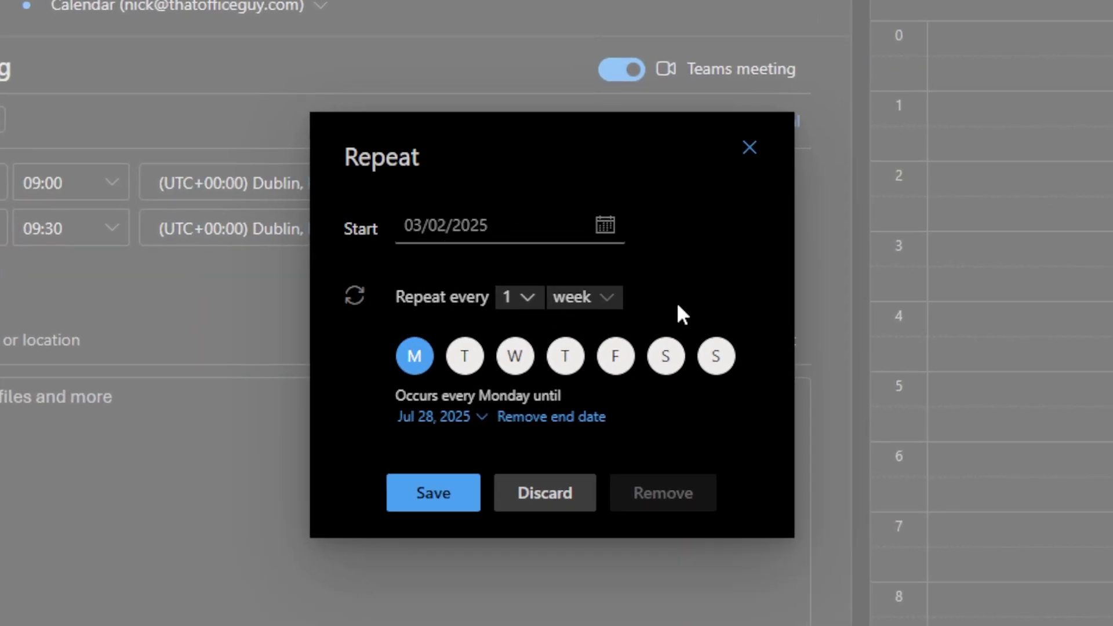
click(464, 357)
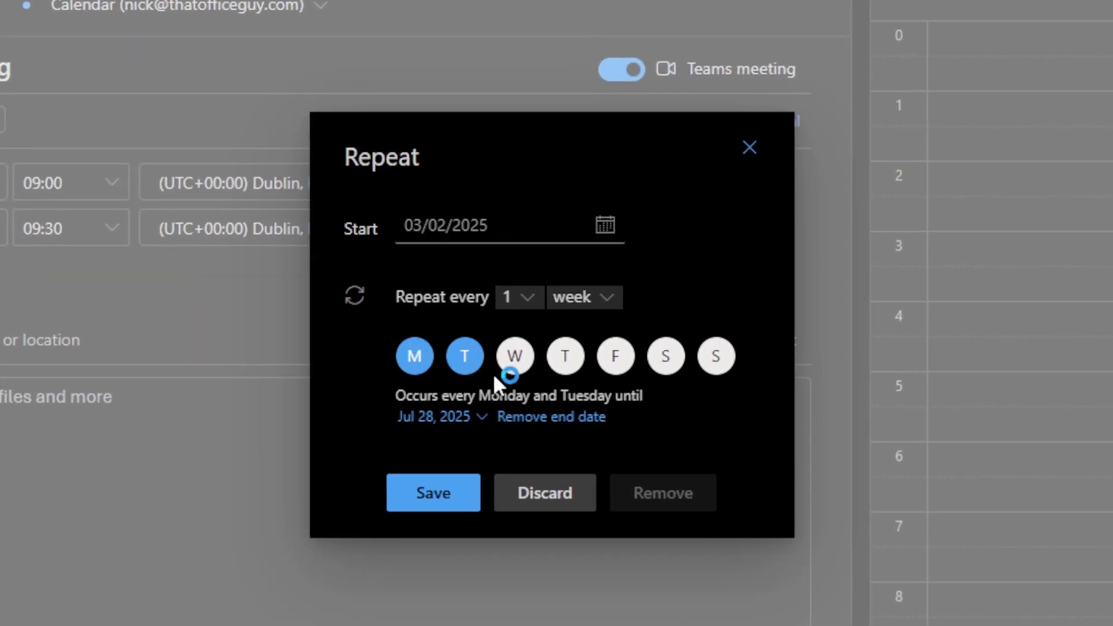
click(513, 374)
click(561, 372)
click(628, 363)
click(665, 360)
click(716, 356)
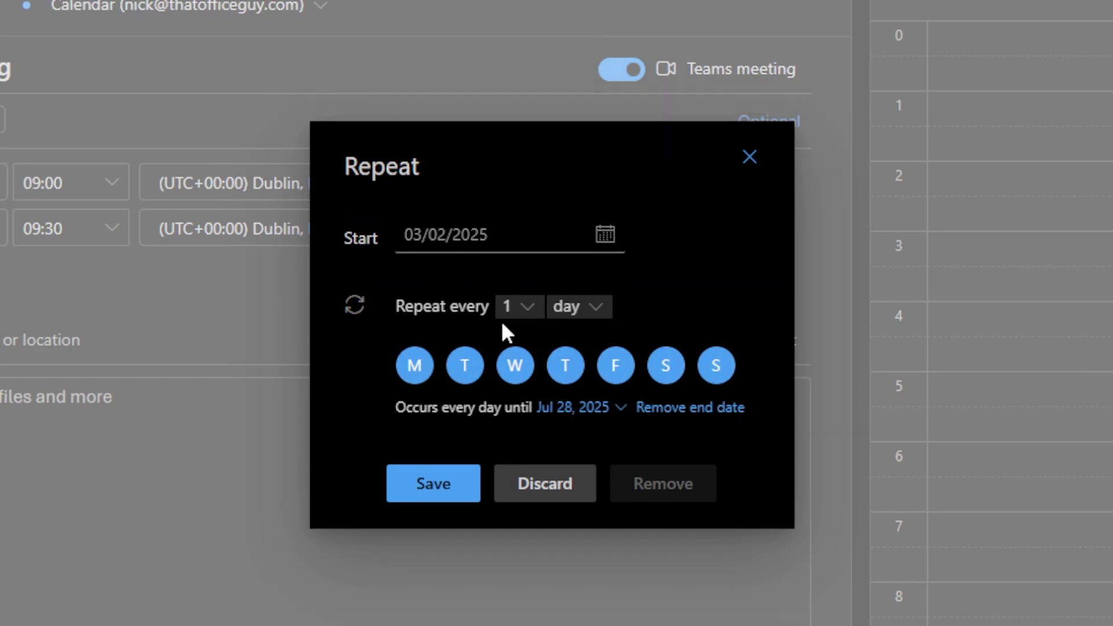
click(664, 368)
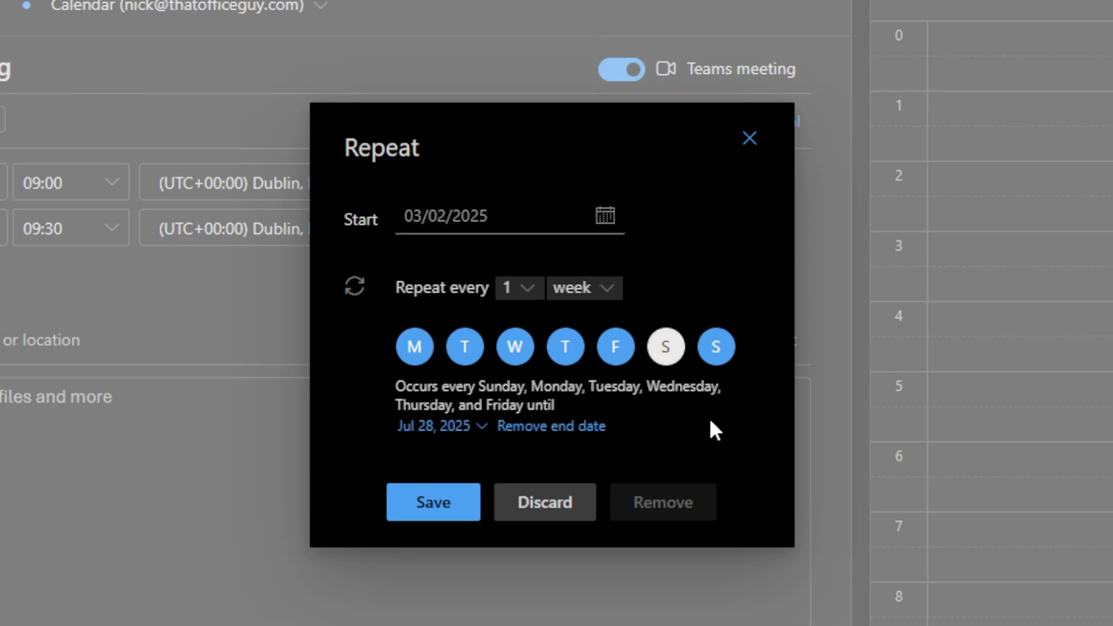
click(716, 348)
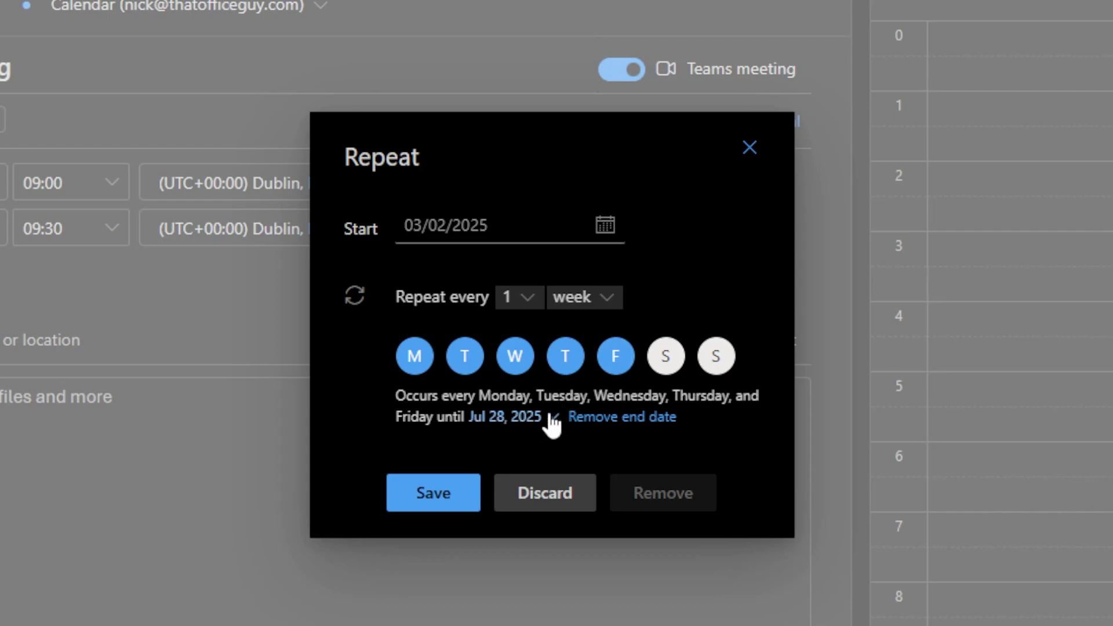
- Drop the Jul 28, 2025 end date, try Feb 28, 2025, then remove that too
click(656, 420)
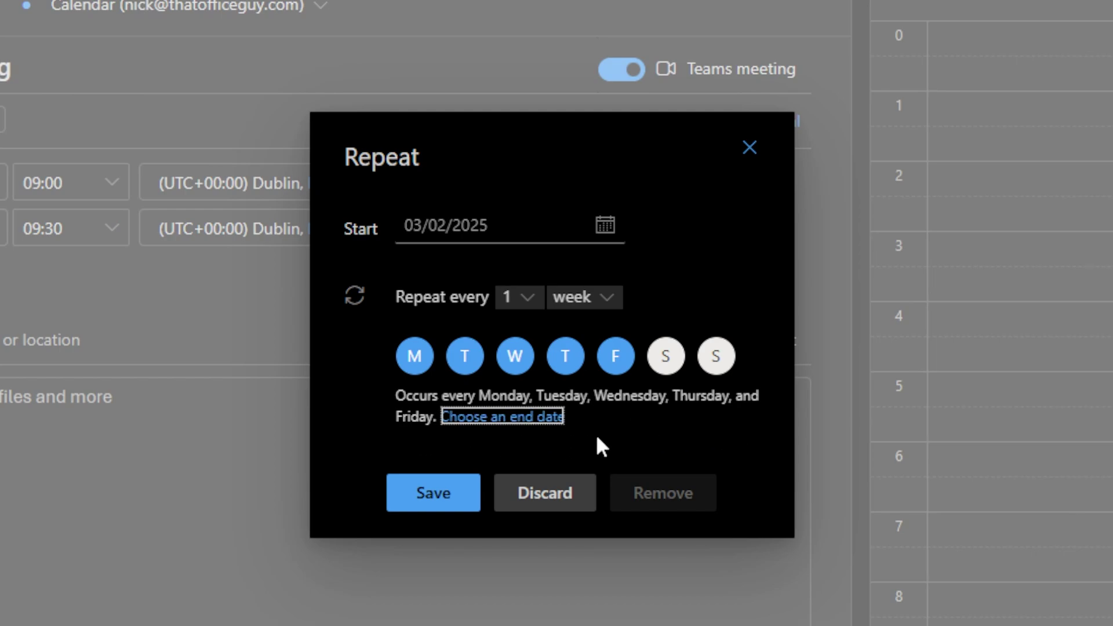
click(486, 418)
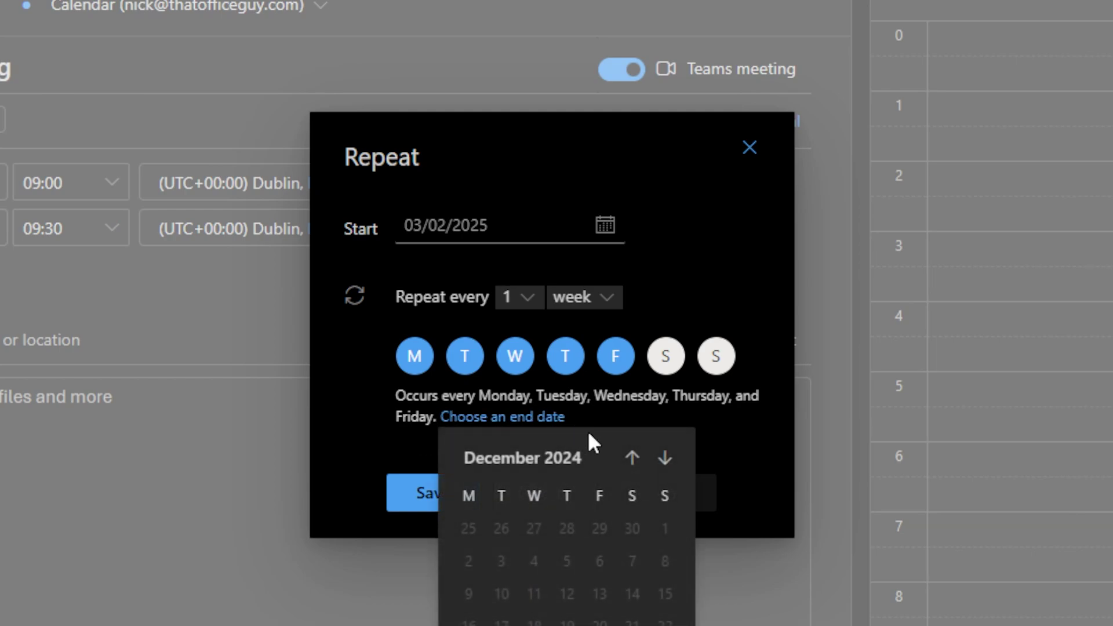
click(664, 460)
click(664, 460)
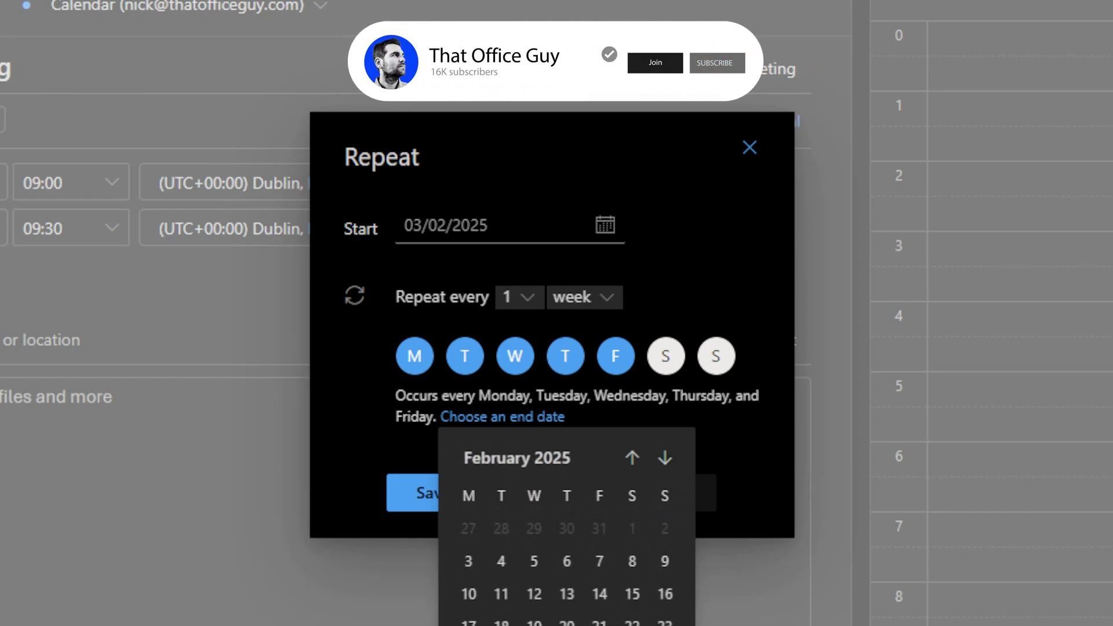
key(Return)
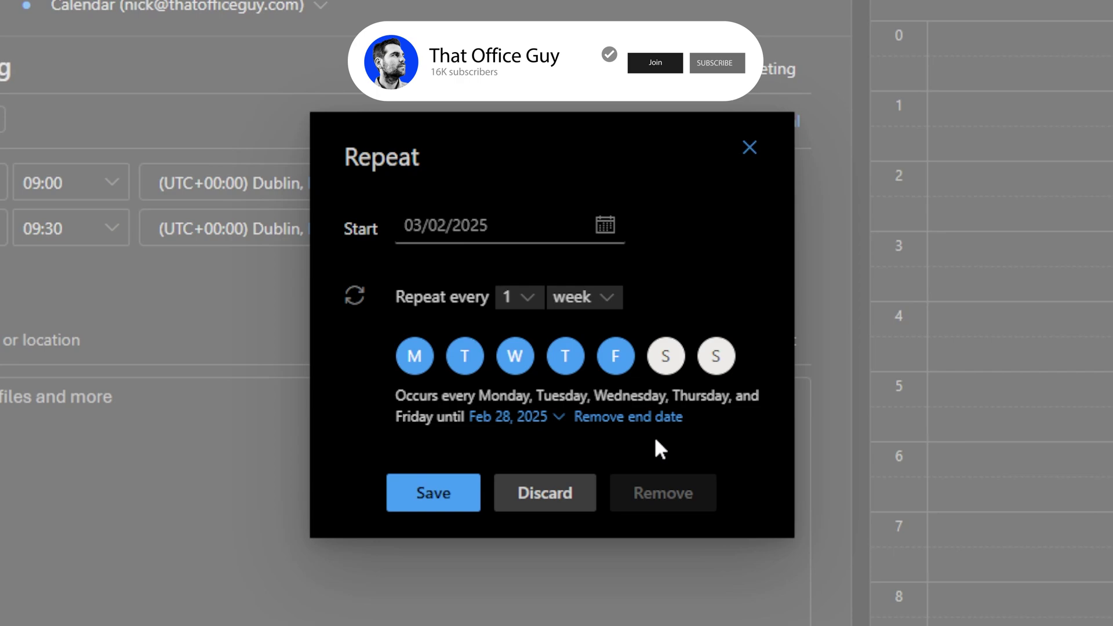
click(666, 418)
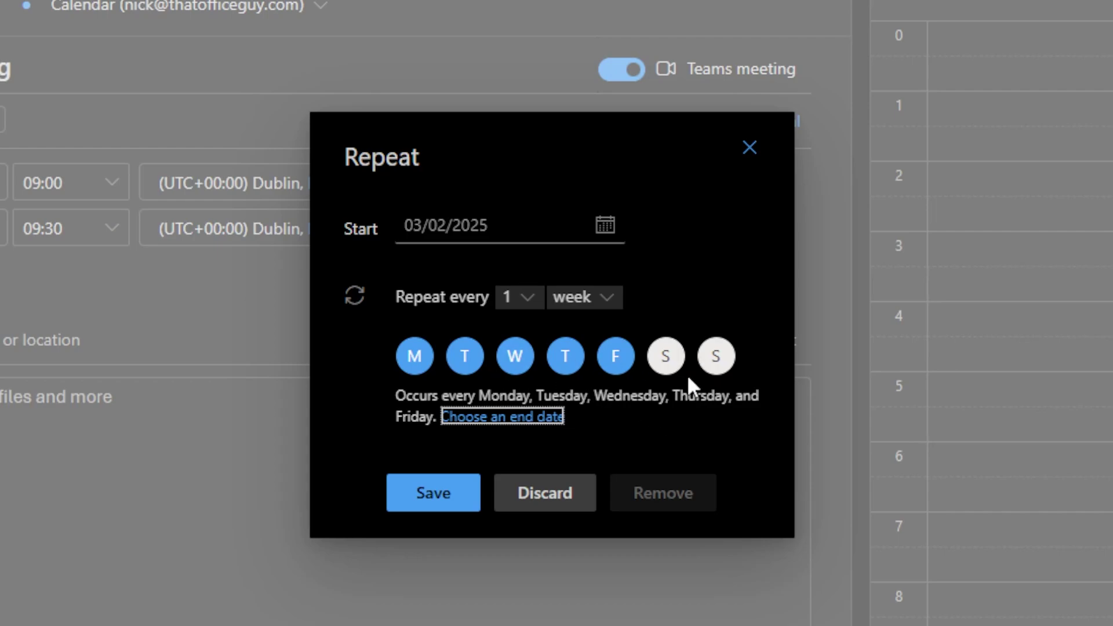
- Deselect Tuesday through Friday so the repeat is Monday only
click(616, 356)
click(567, 358)
click(513, 355)
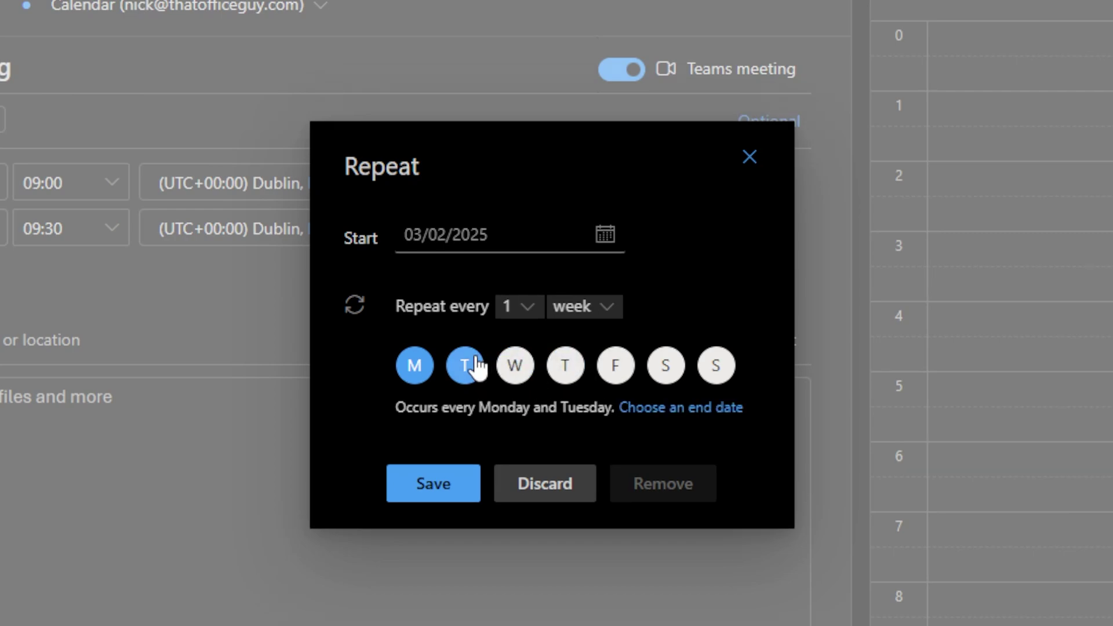
click(466, 364)
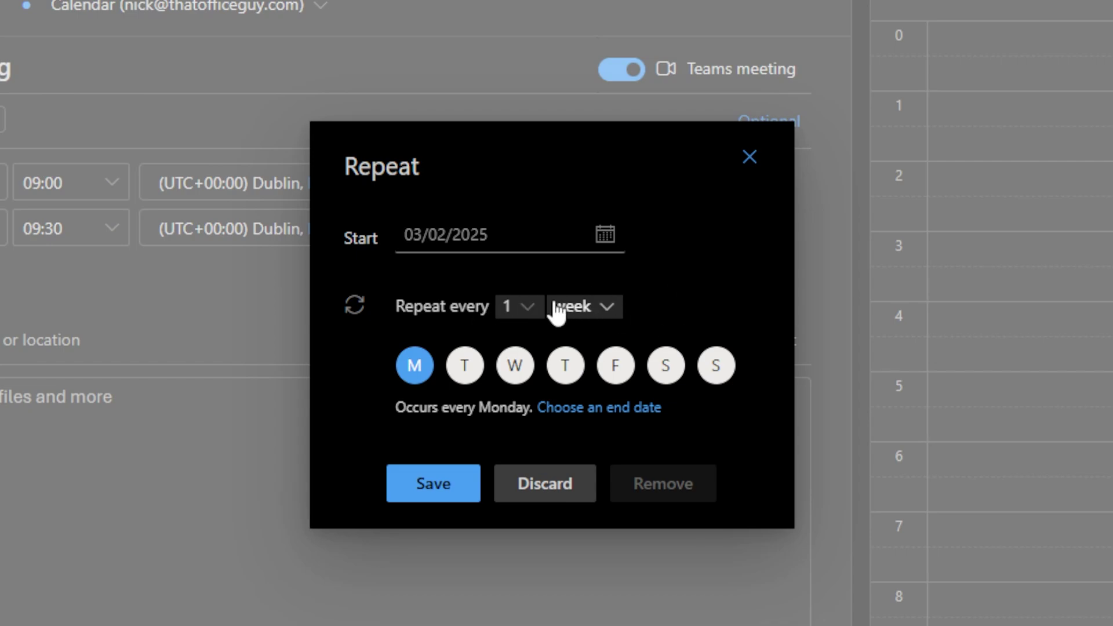
- Try 2- and 3-week intervals, return to every 1 week, then discard the repeat settings
click(527, 308)
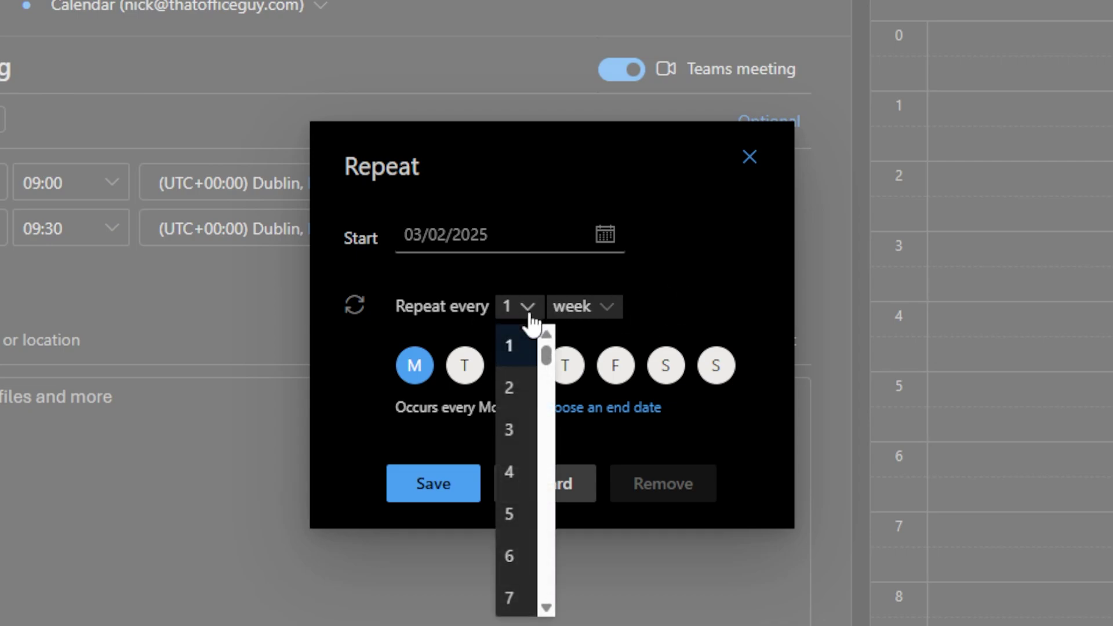
click(513, 389)
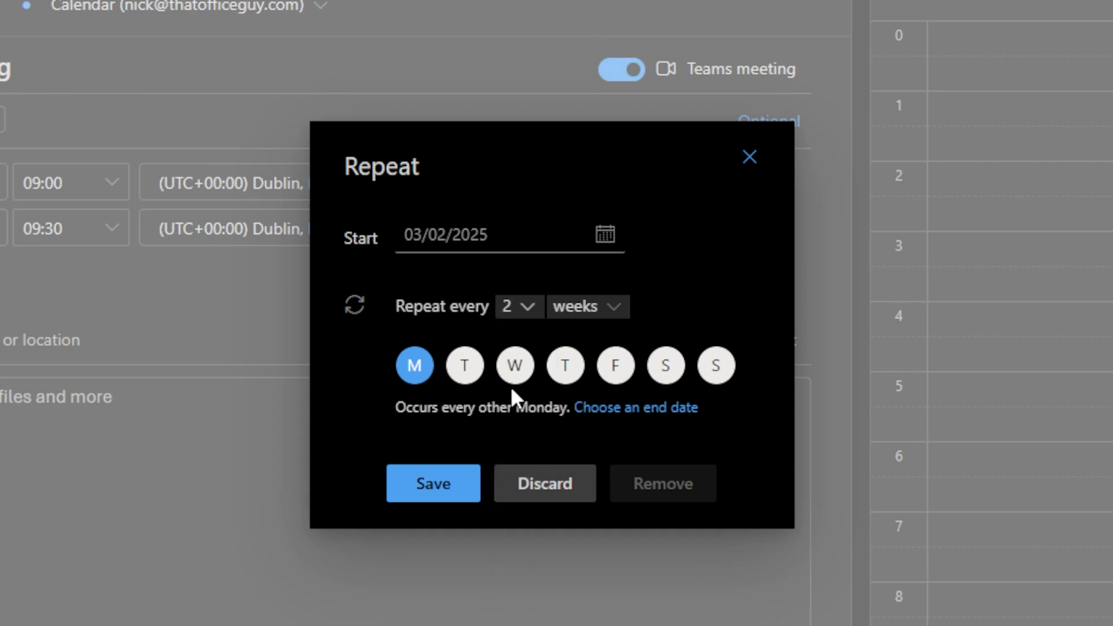
click(529, 308)
click(510, 430)
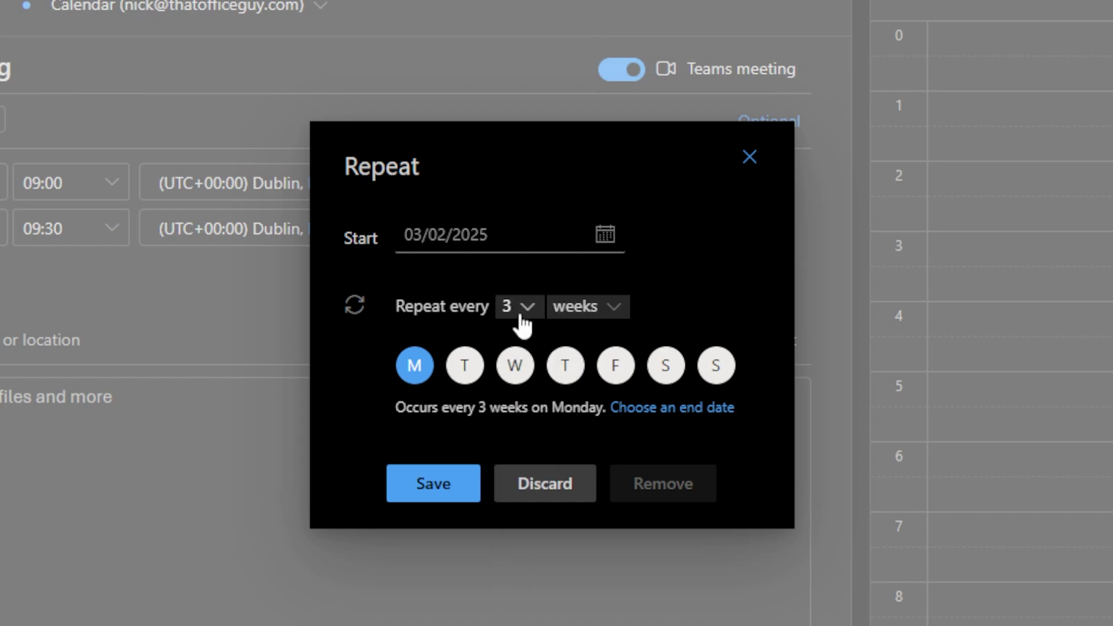
click(520, 309)
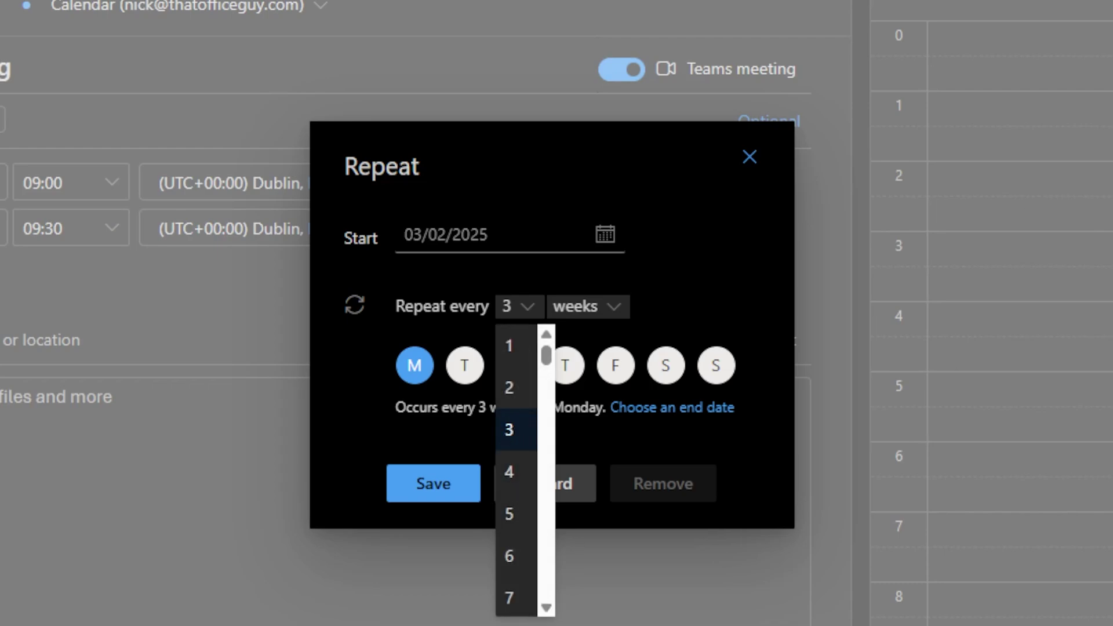
click(512, 347)
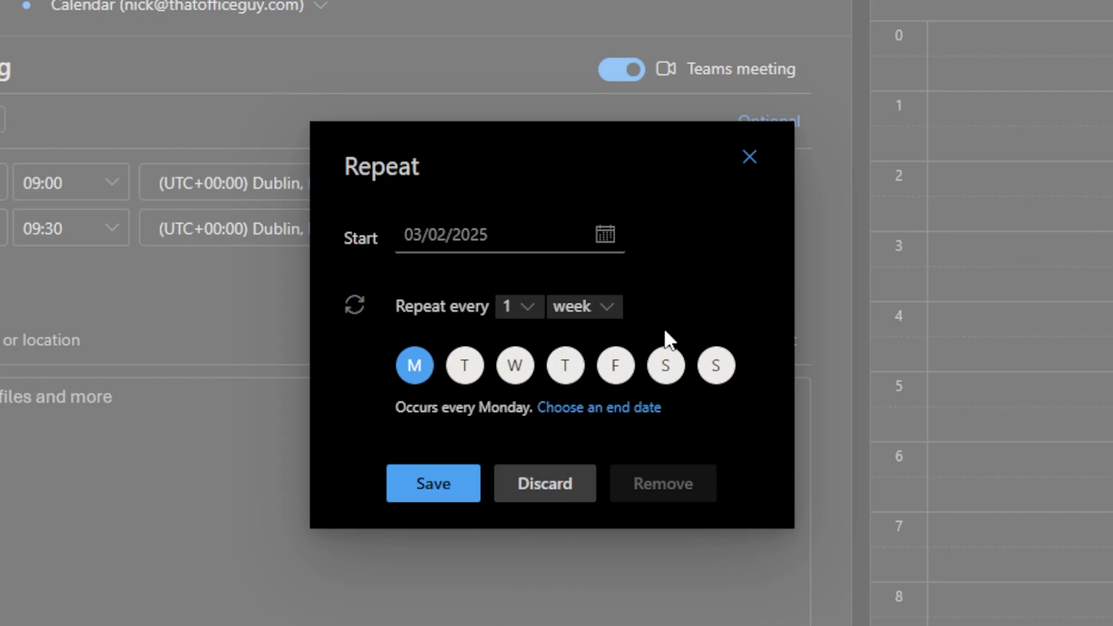
click(603, 306)
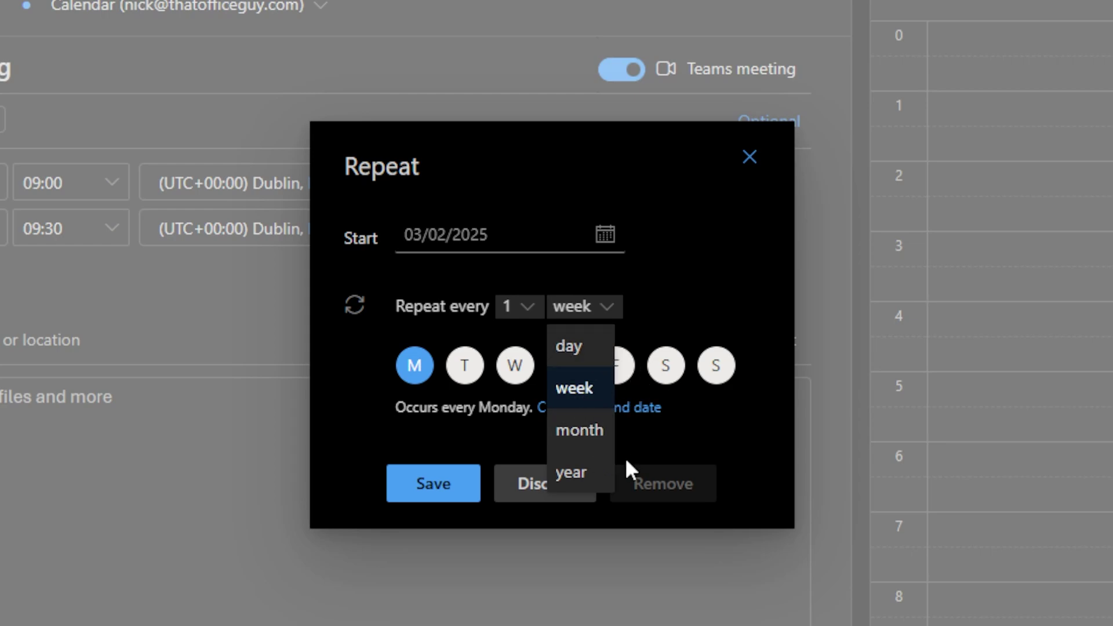
click(669, 302)
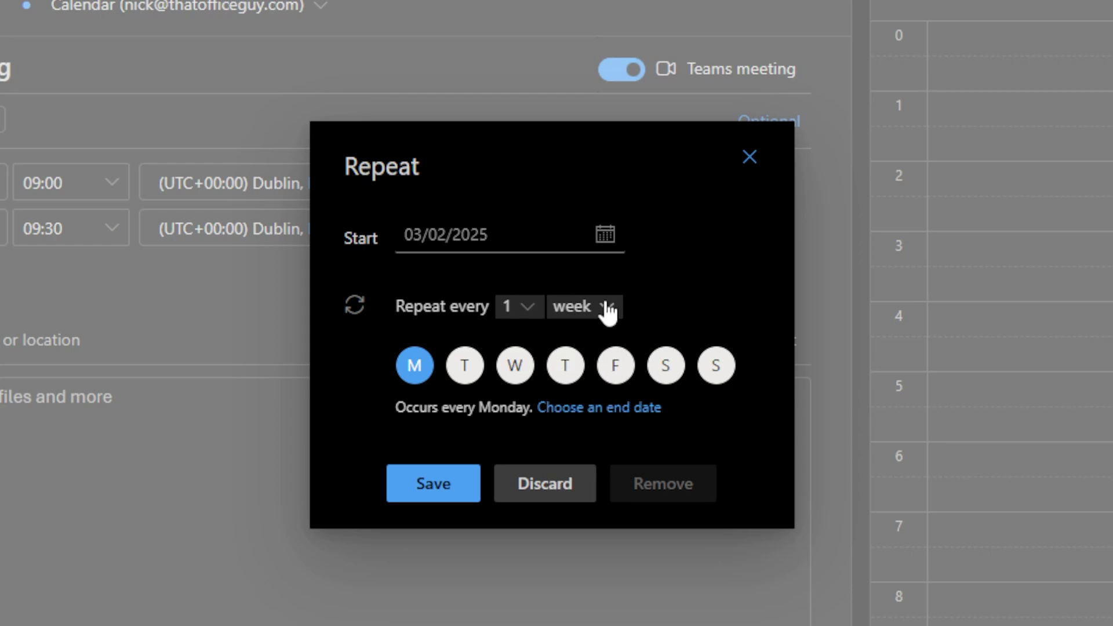
click(518, 486)
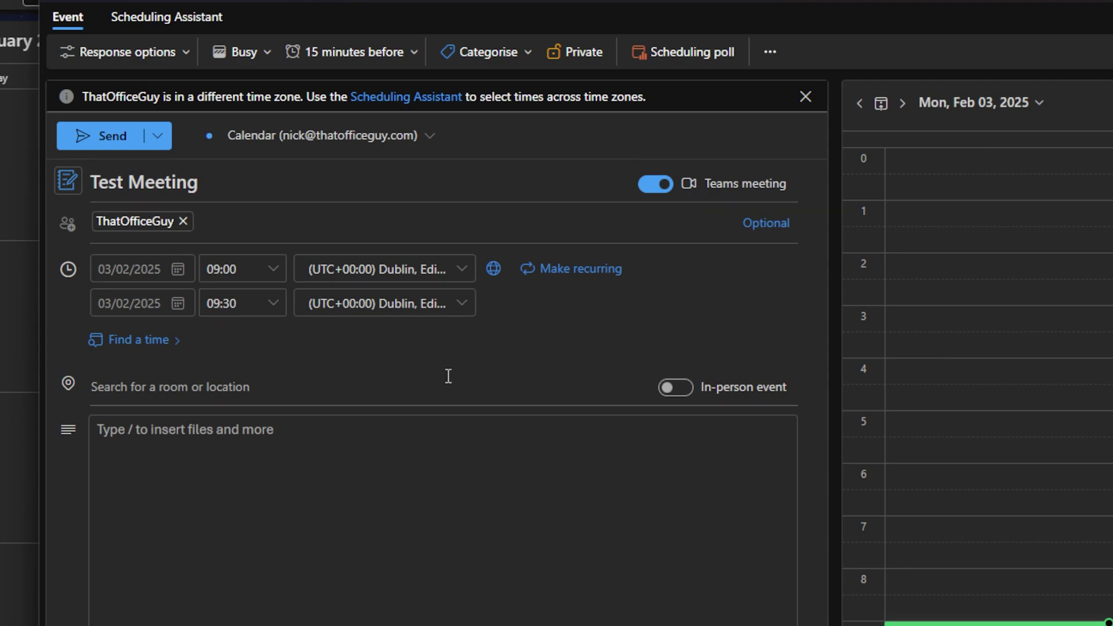
- Remove the Jul 28, 2025 end date and save the every-Monday repeat
click(574, 281)
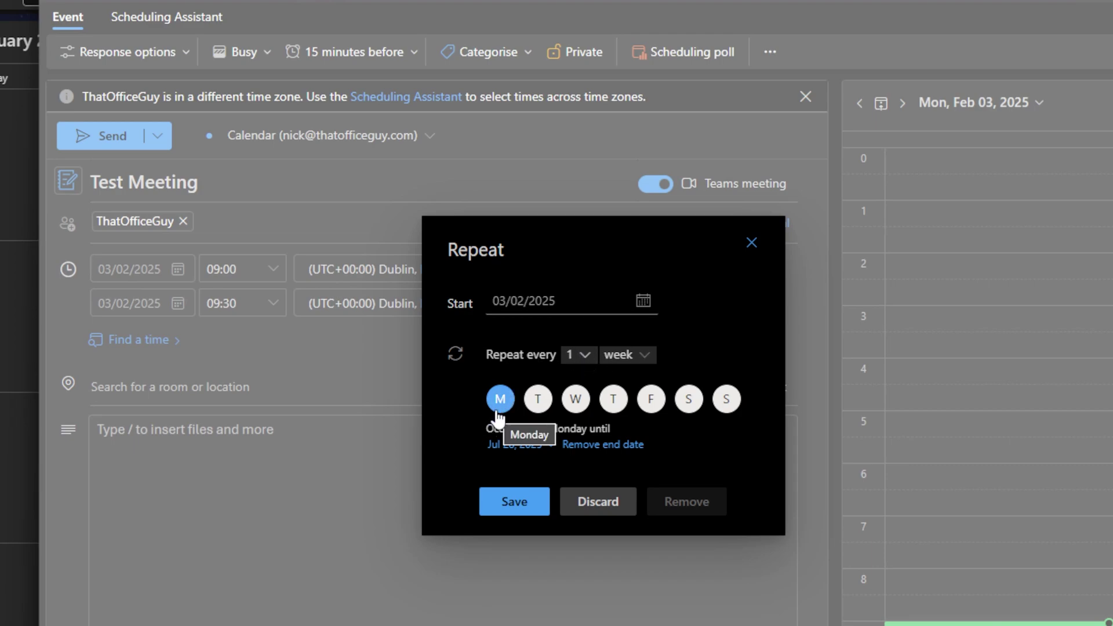
click(589, 444)
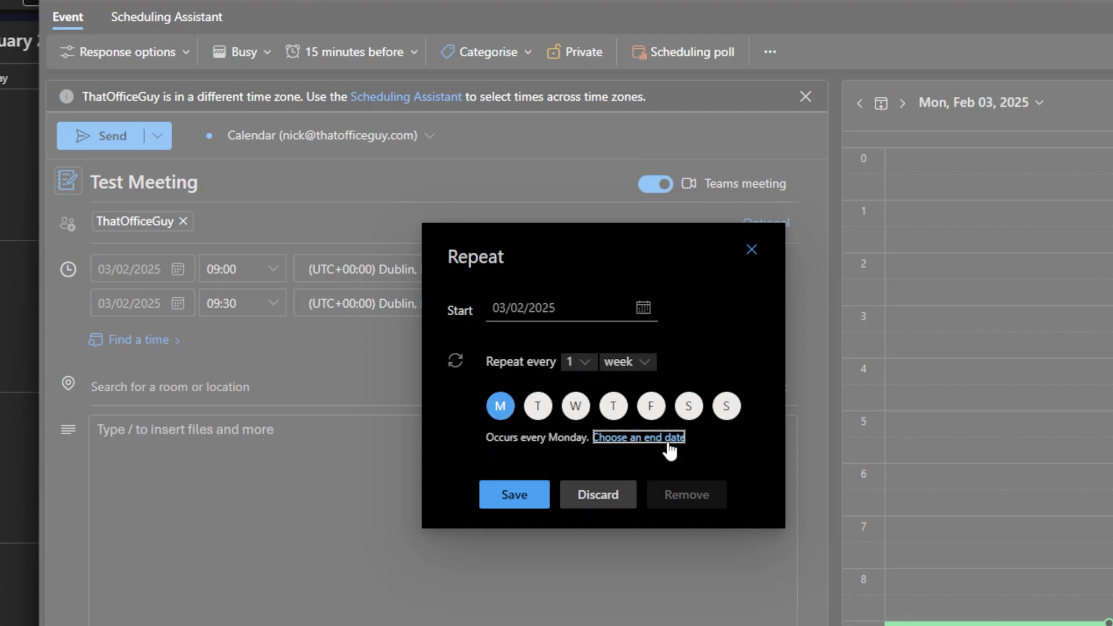
click(524, 502)
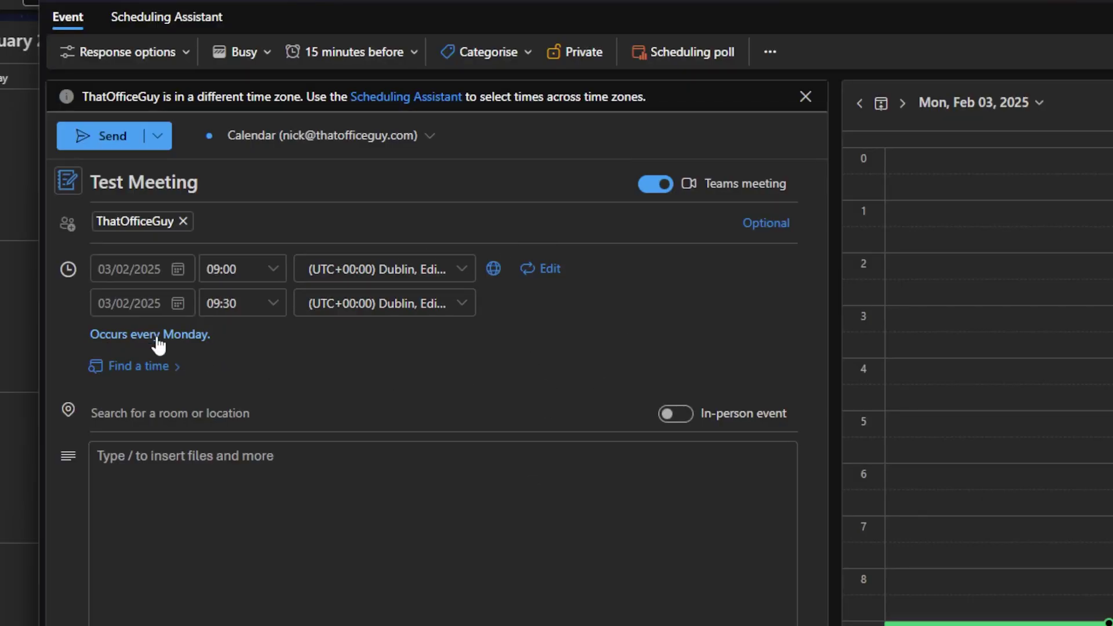
- Set the series end date to Feb 28, 2025 and save the repeat
click(547, 269)
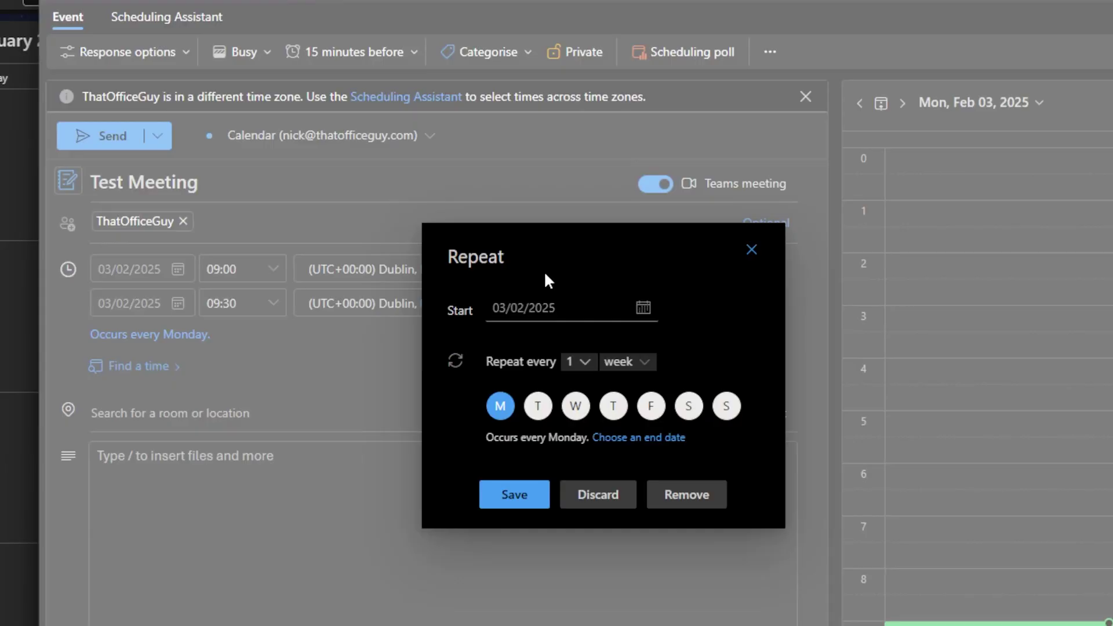
click(635, 438)
click(665, 469)
click(666, 468)
click(614, 618)
click(514, 502)
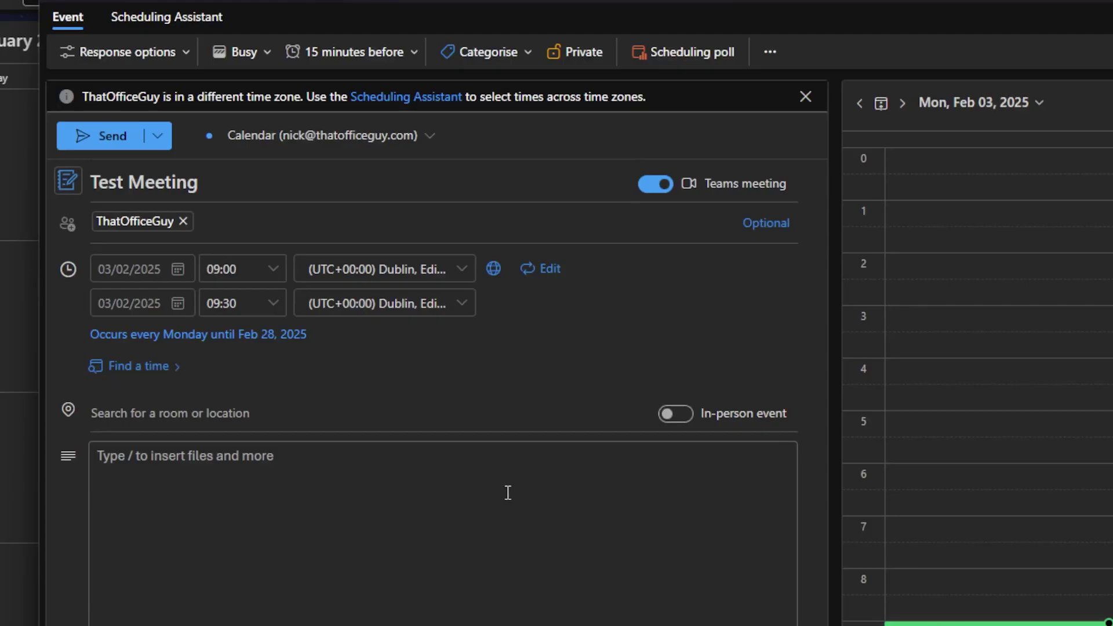